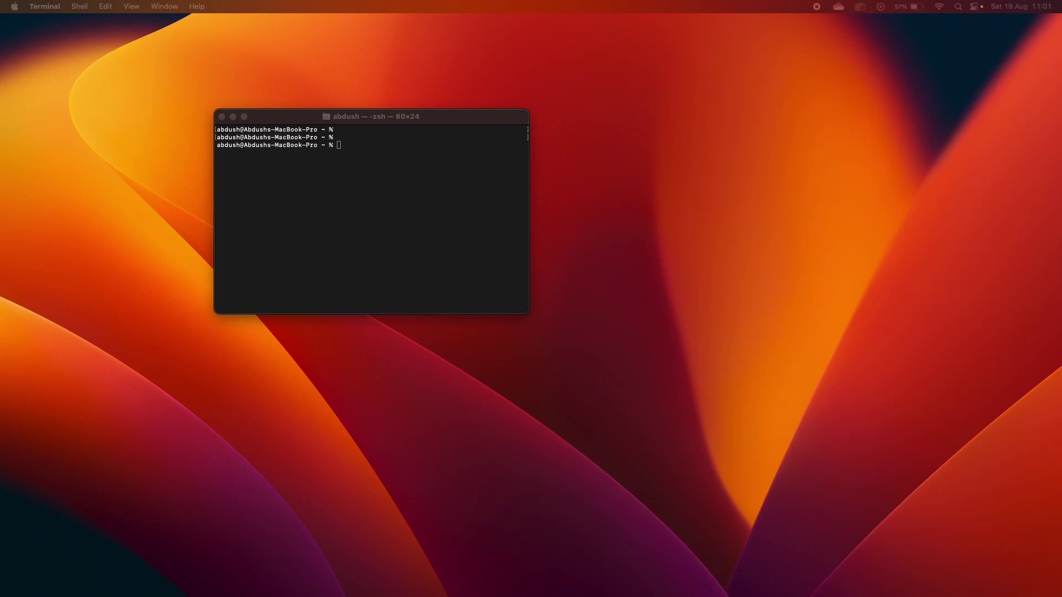
# Step: Drag the Terminal window up and to the left on the desktop
pyautogui.moveTo(326, 117); pyautogui.dragTo(264, 74)
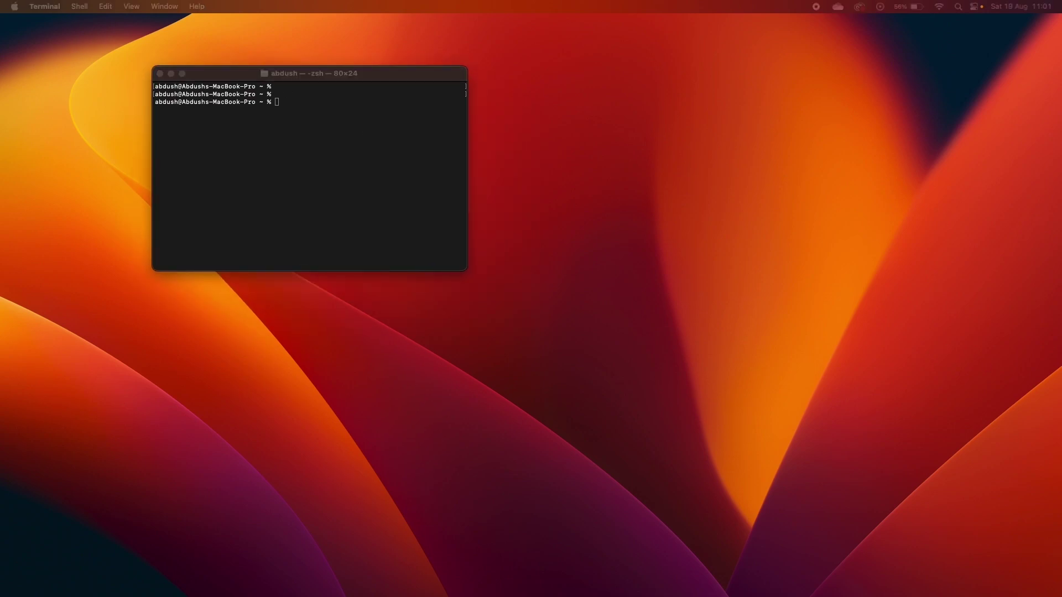
# Step: Switch to Edge and load brew.sh in a new tab
pyautogui.press('super+Tab')
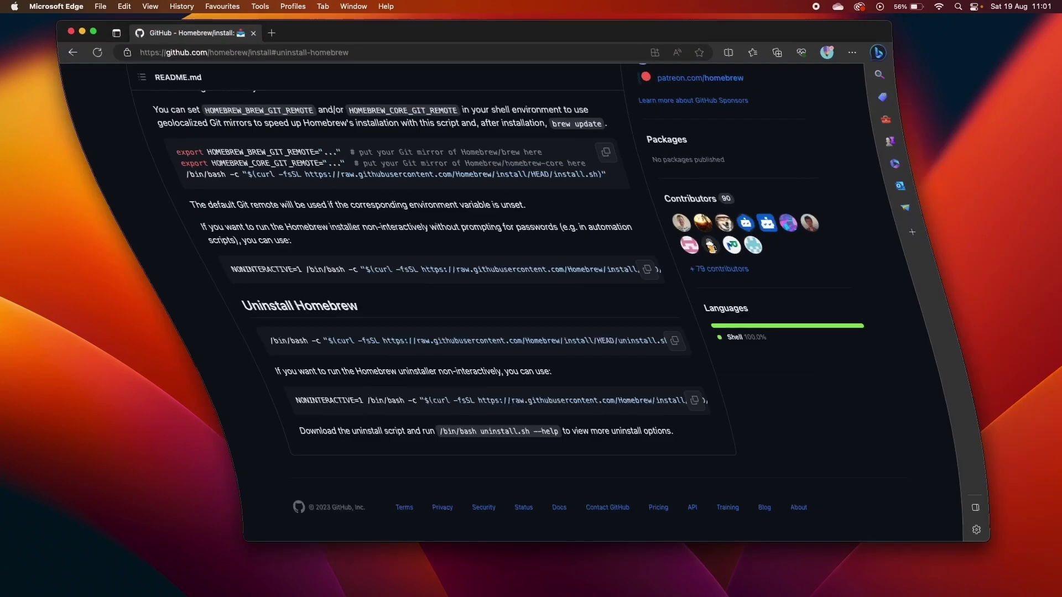
pyautogui.click(273, 38)
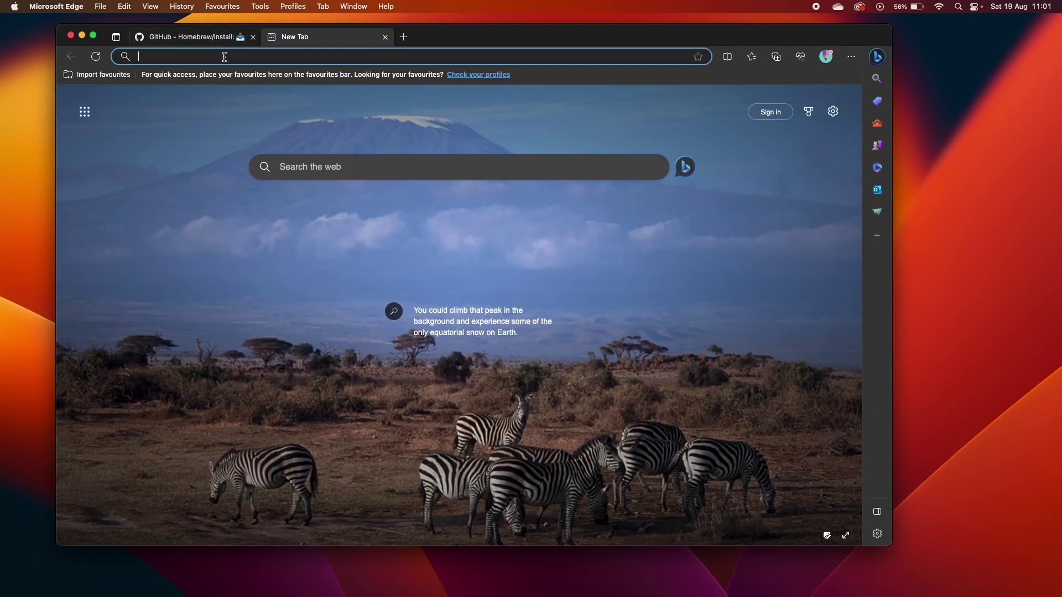
pyautogui.write('brew.sj')
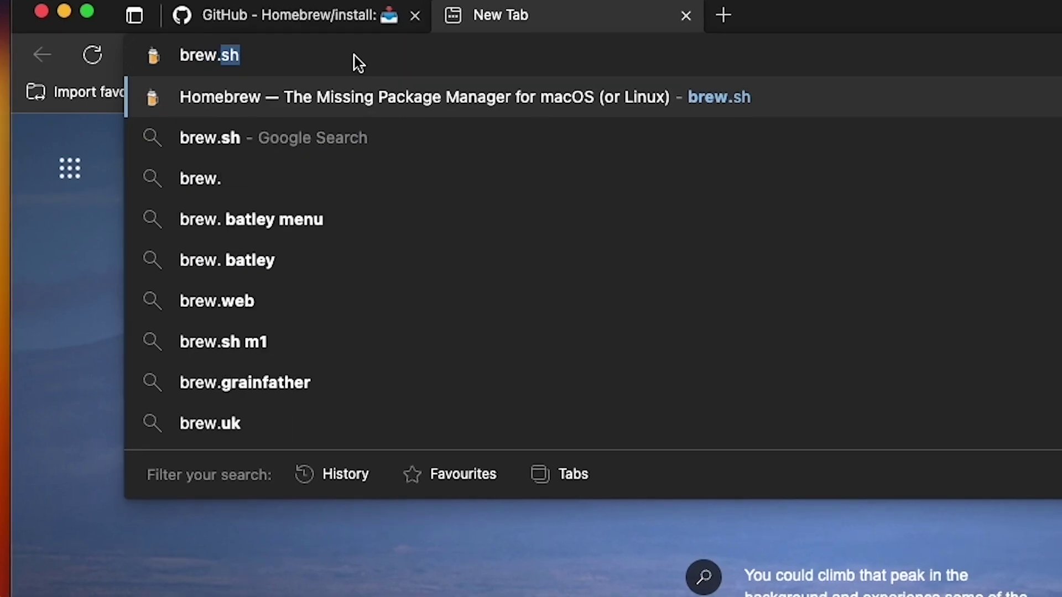
pyautogui.press('BackSpace')
pyautogui.write('h')
pyautogui.press('Return')
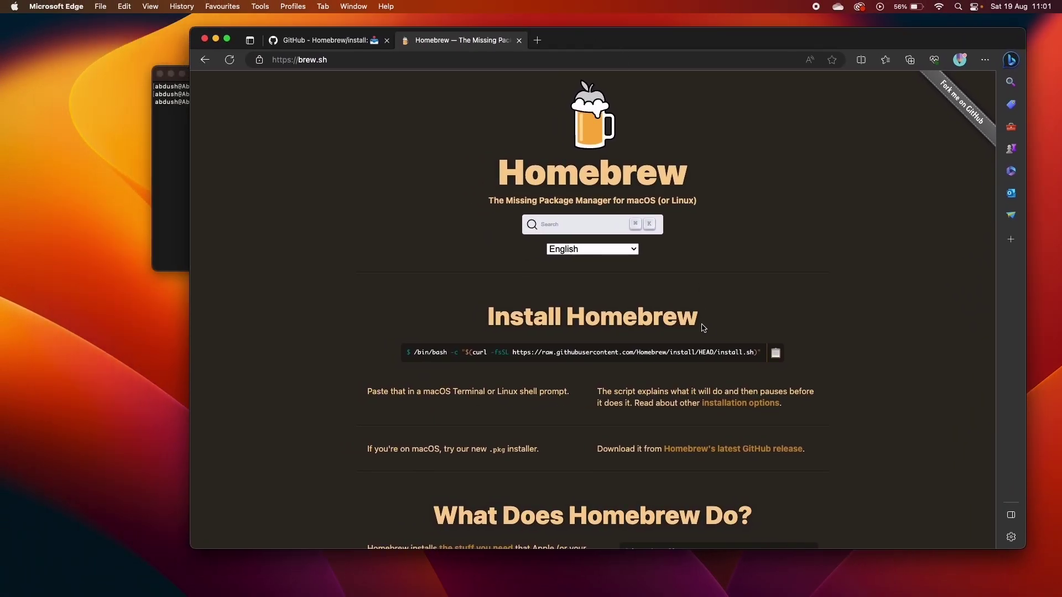
# Step: Copy the Homebrew install command from the brew.sh page
pyautogui.moveTo(531, 322); pyautogui.dragTo(730, 341)
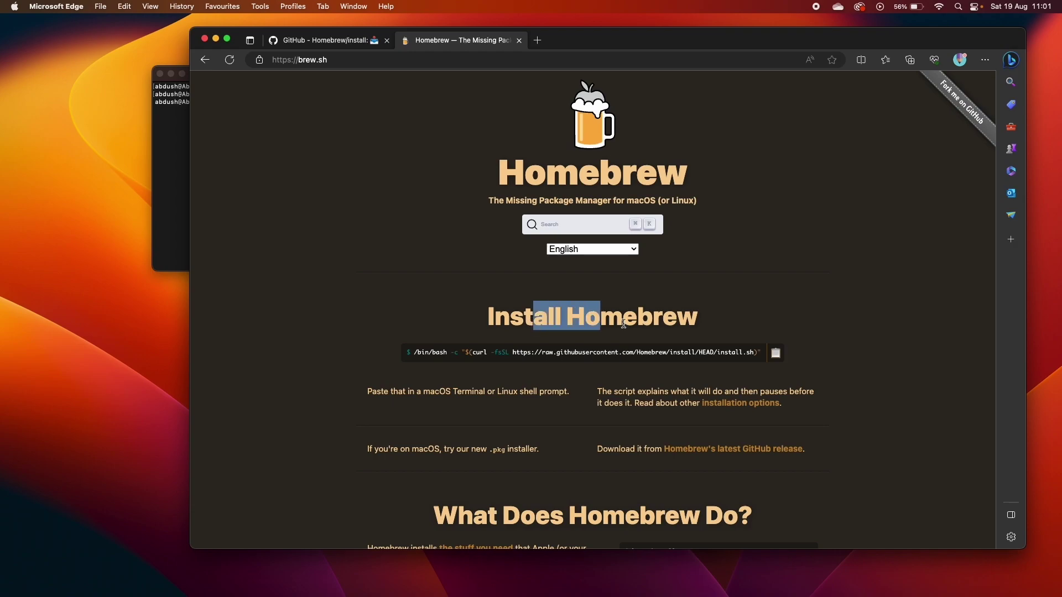
pyautogui.click(668, 336)
pyautogui.click(776, 353)
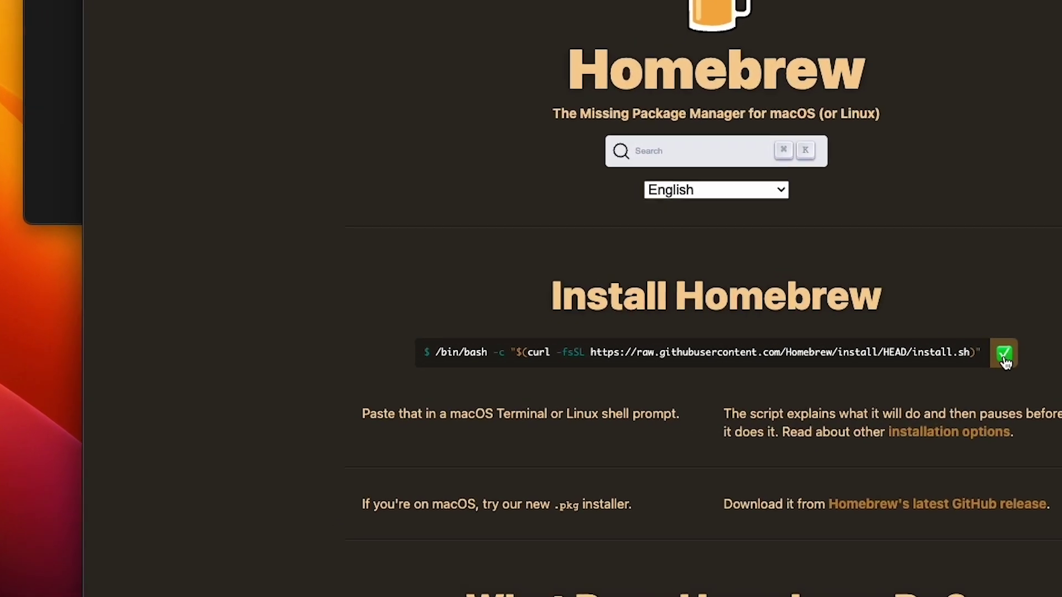
# Step: Paste and run the Homebrew install command in Terminal, entering the admin password
pyautogui.click(95, 30)
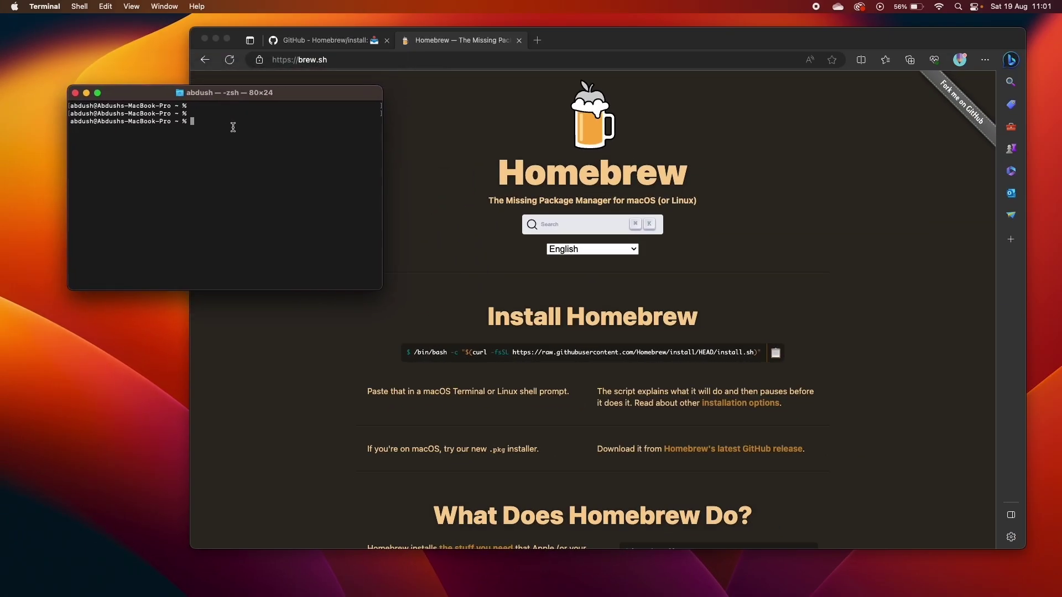
pyautogui.rightClick(297, 56)
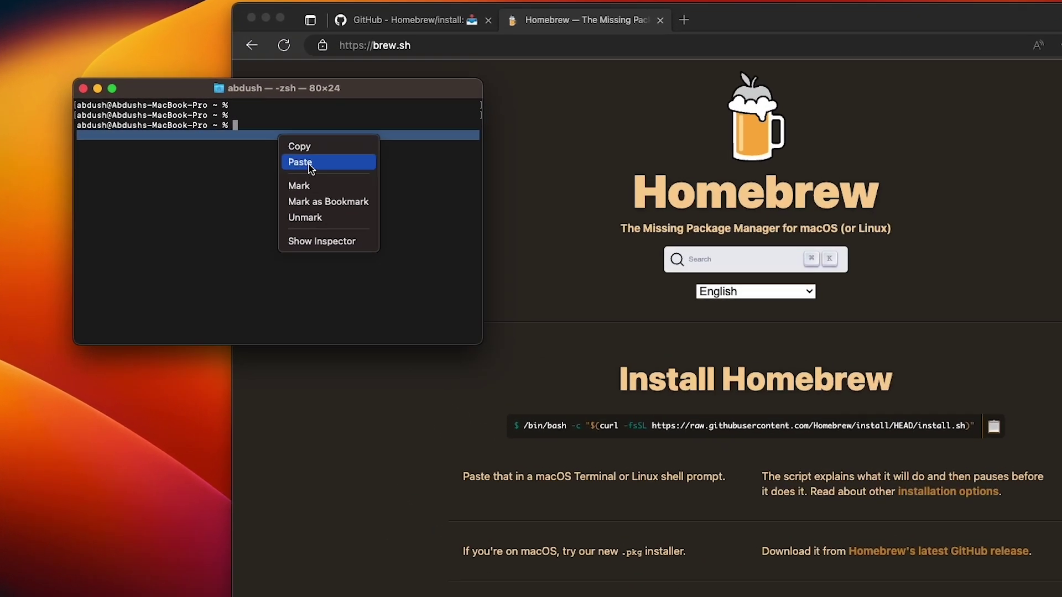
pyautogui.click(303, 162)
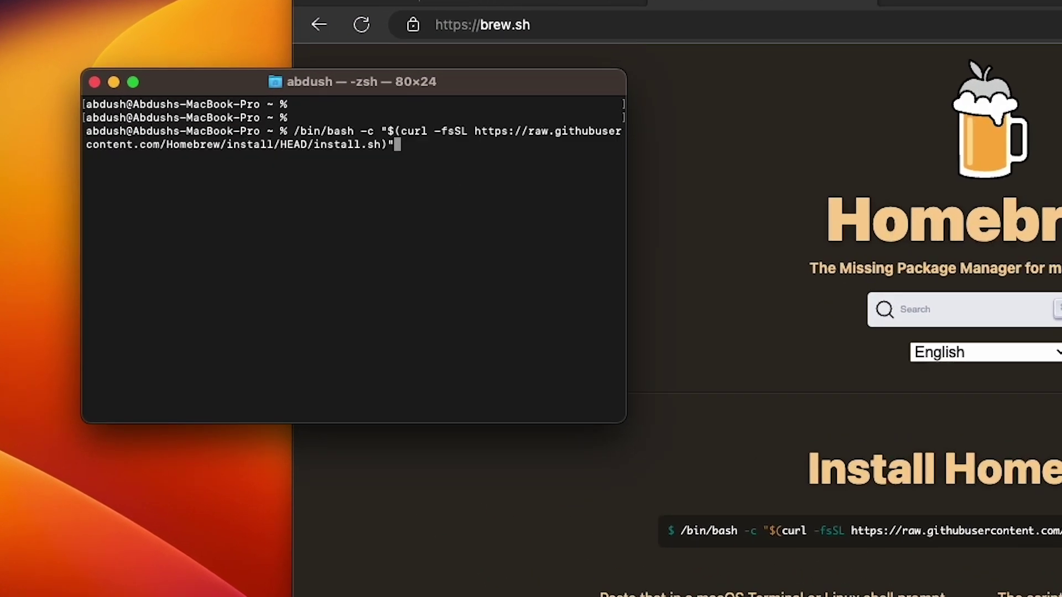
pyautogui.press('Return')
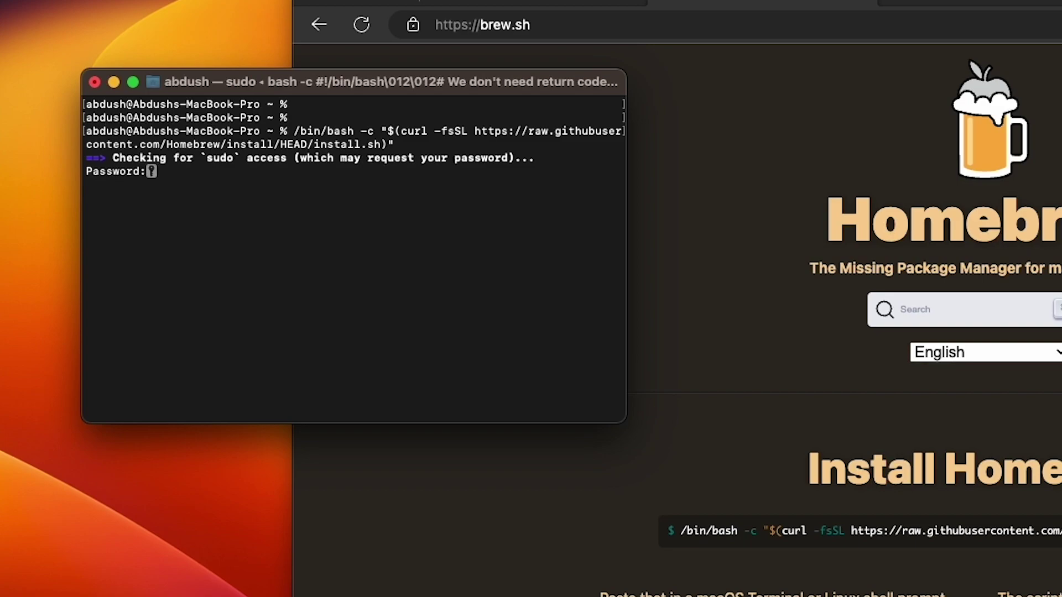
pyautogui.press('Return')
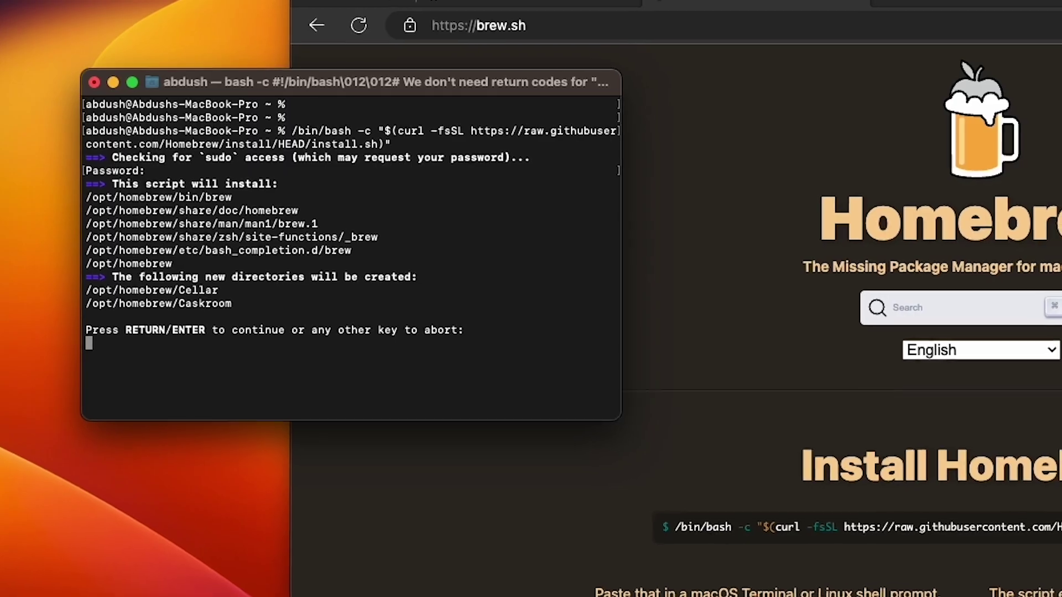
# Step: Confirm the Homebrew install and review the Next steps lines once it completes
pyautogui.press('Return')
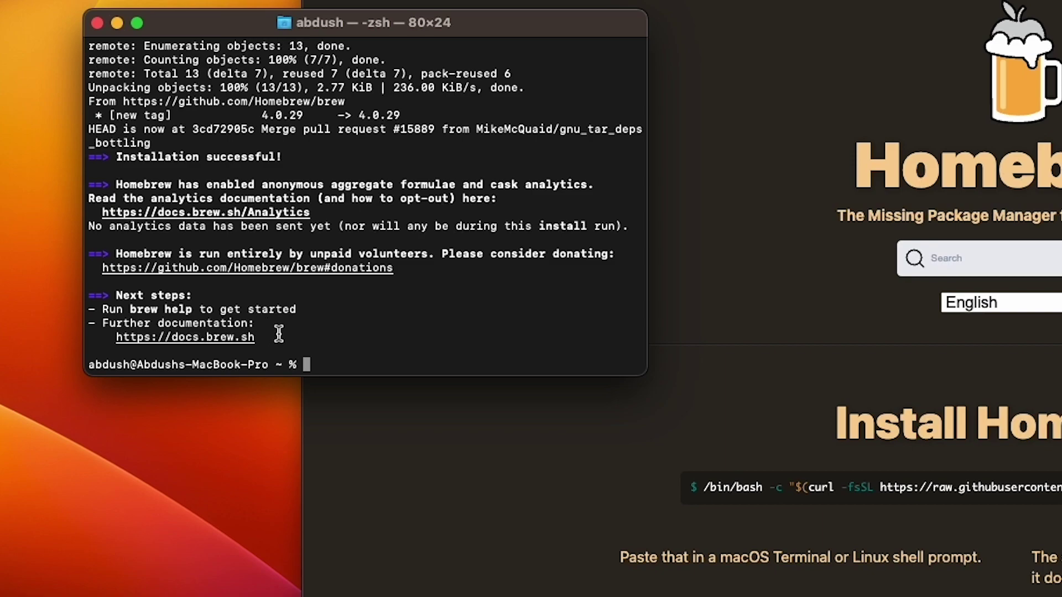
pyautogui.moveTo(265, 337); pyautogui.dragTo(65, 300)
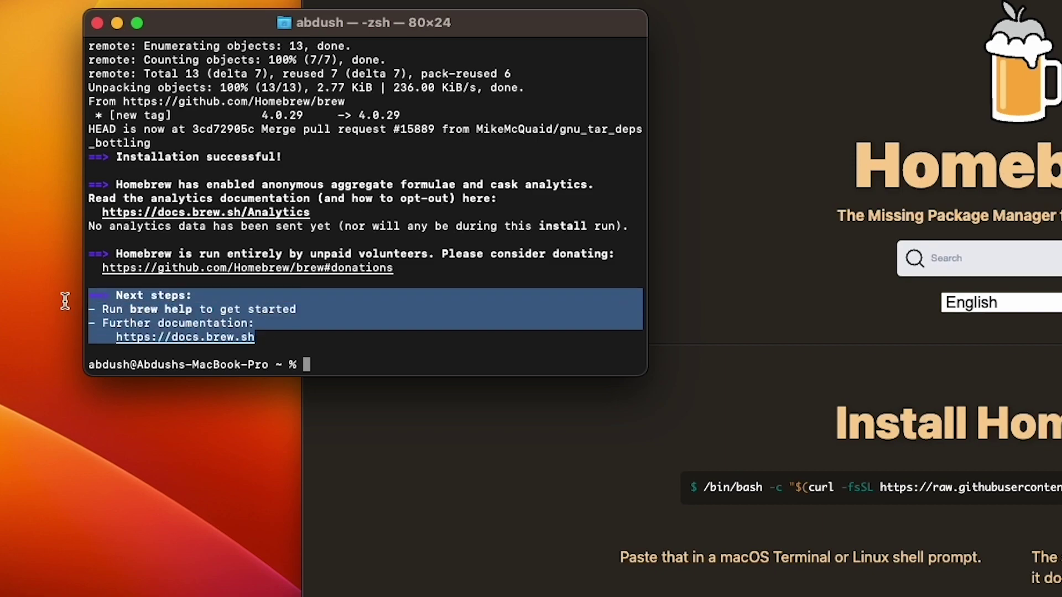
pyautogui.click(287, 322)
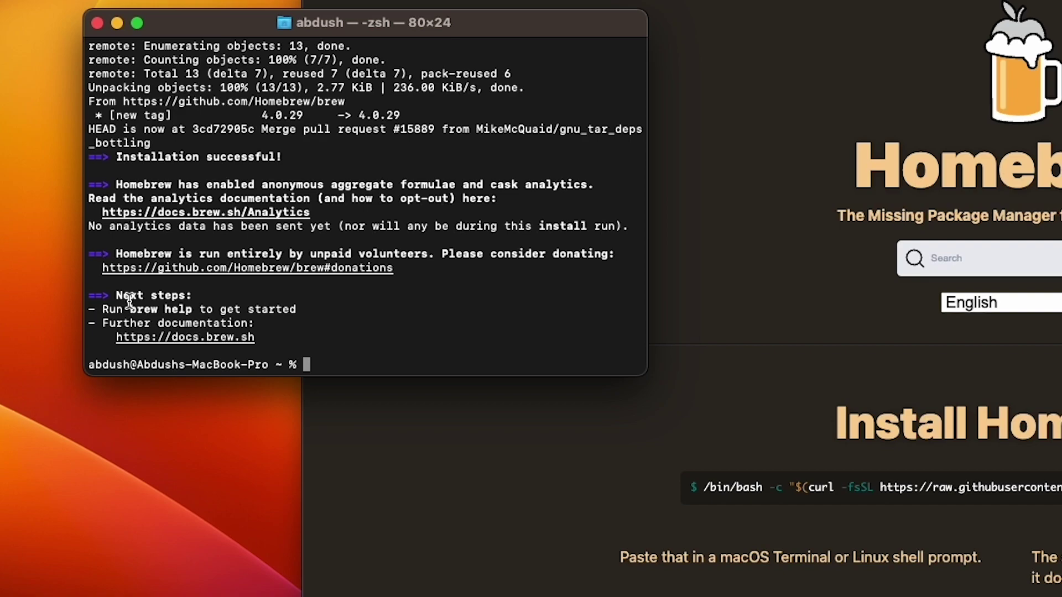
pyautogui.moveTo(117, 296); pyautogui.dragTo(274, 335)
pyautogui.click(307, 339)
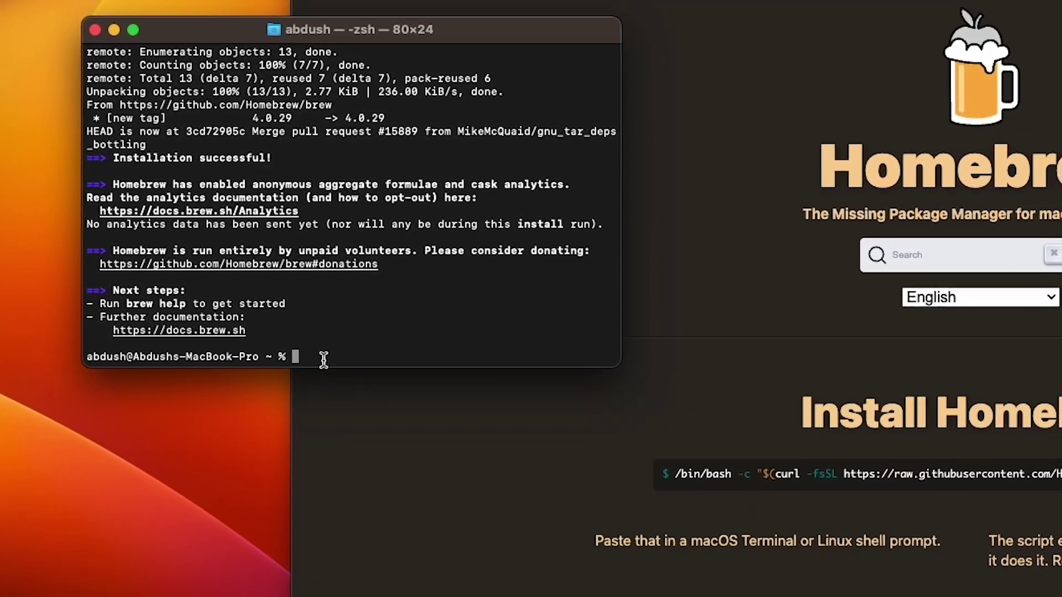
pyautogui.write('brew help')
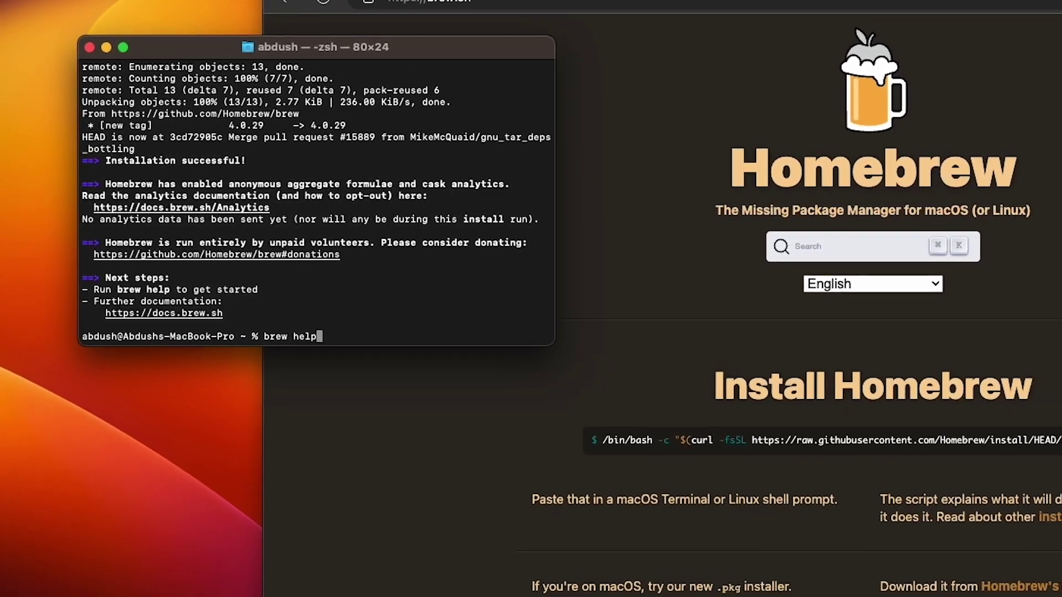
# Step: Run 'brew help' to print Homebrew's usage and troubleshooting commands
pyautogui.press('Return')
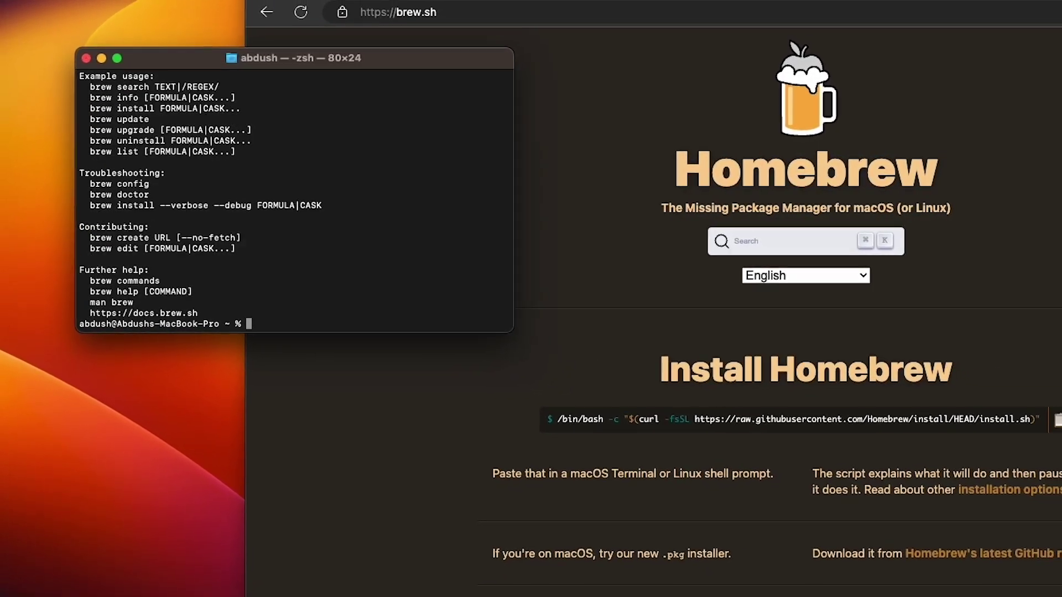
pyautogui.scroll(5, 190, 250)
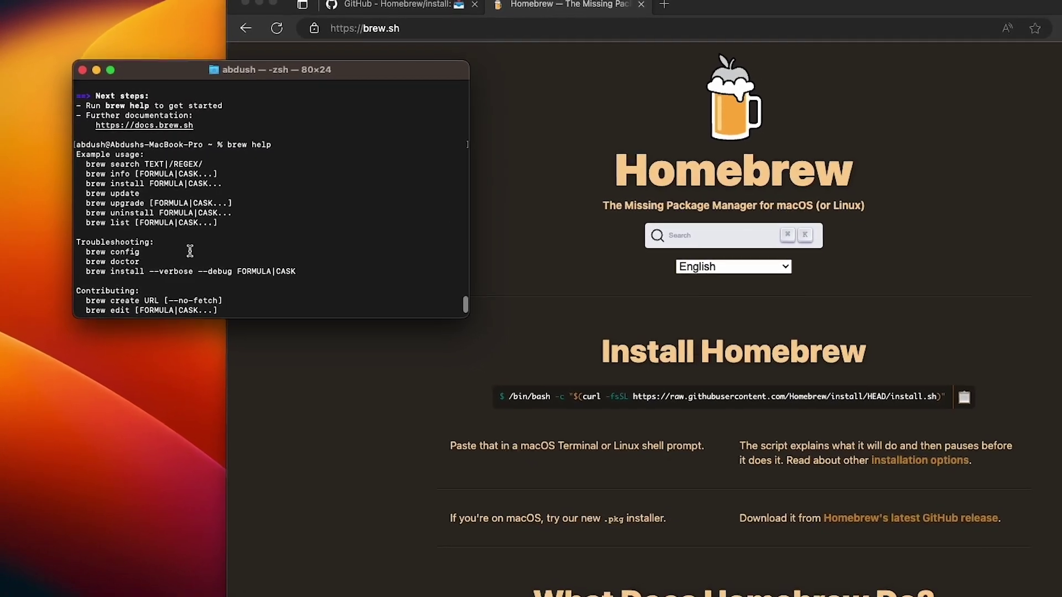
pyautogui.scroll(-2, 190, 250)
pyautogui.scroll(-2, 189, 249)
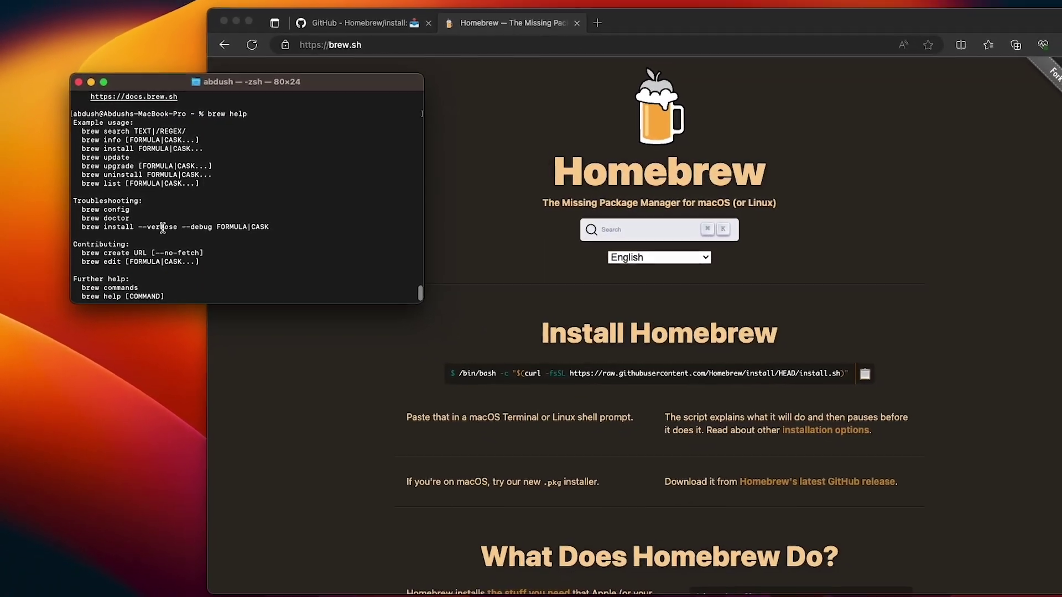
pyautogui.scroll(-3, 162, 227)
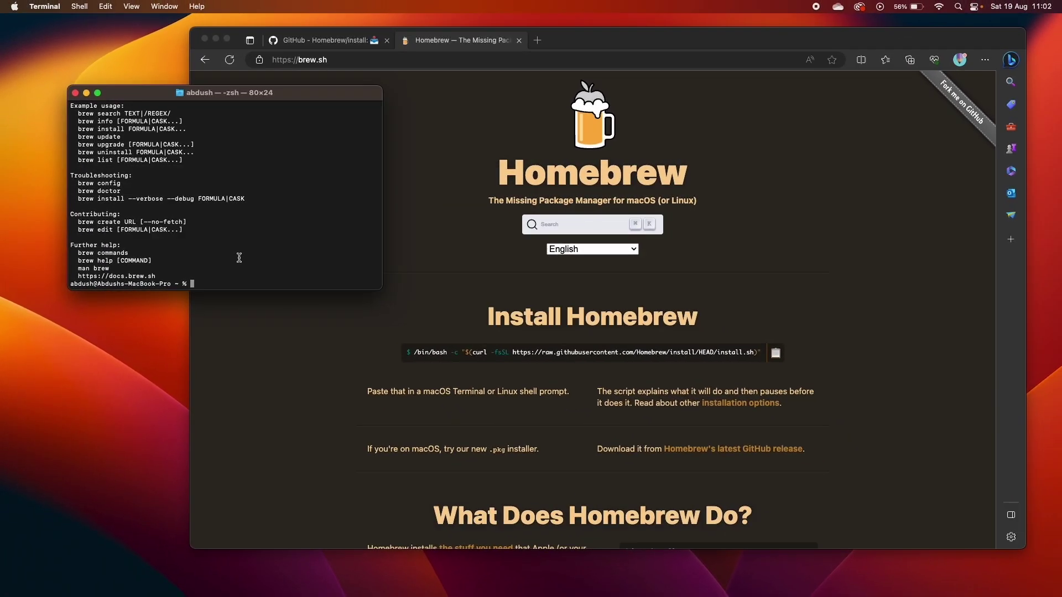